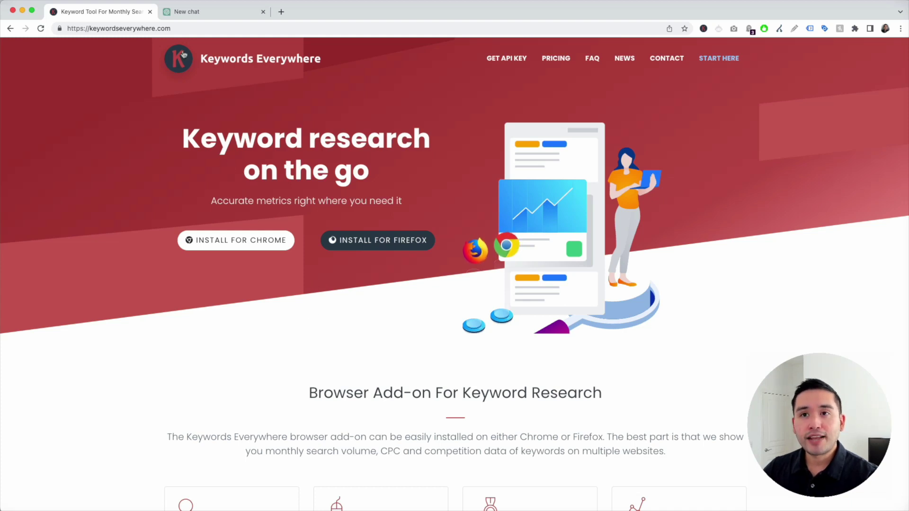
- Switch from the Keywords Everywhere homepage to the ChatGPT 'New chat' tab
click(196, 11)
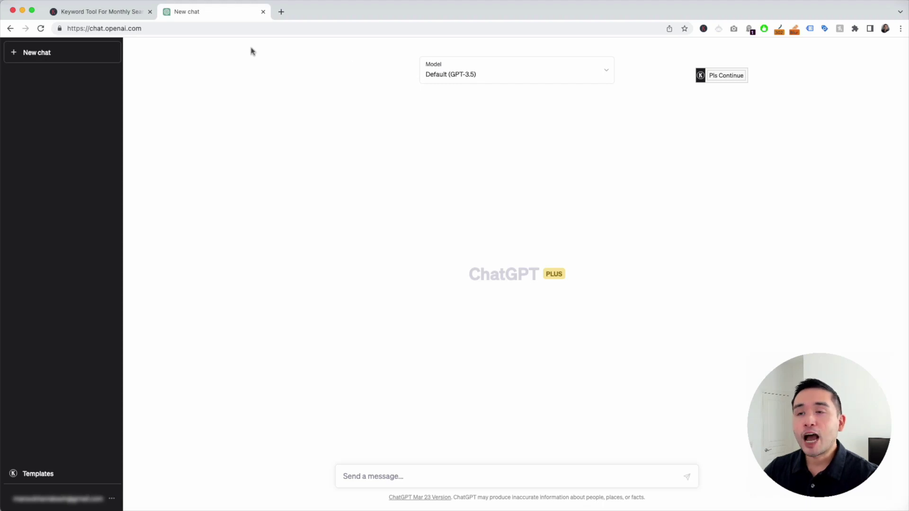
click(703, 29)
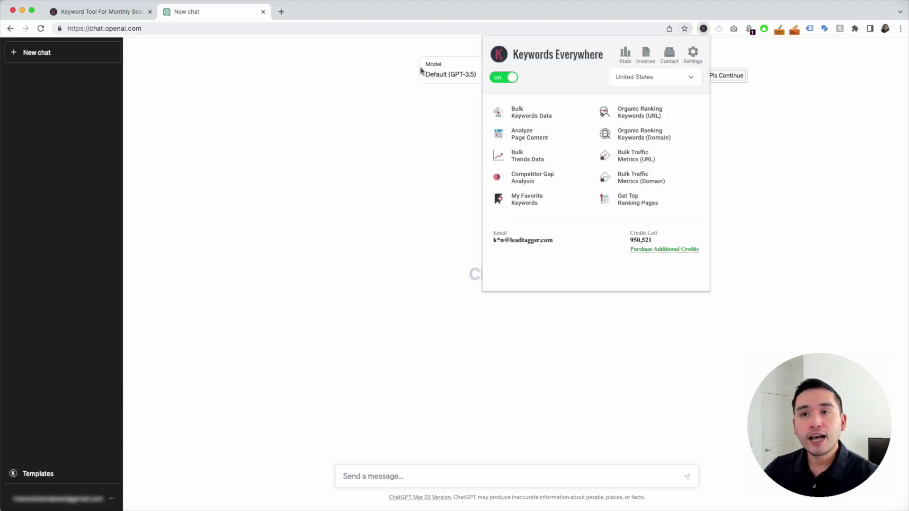
click(387, 71)
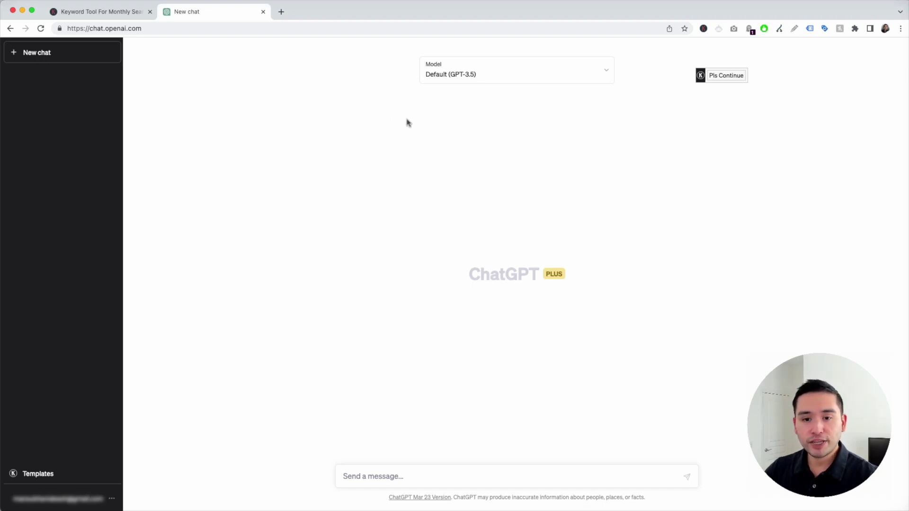
click(34, 475)
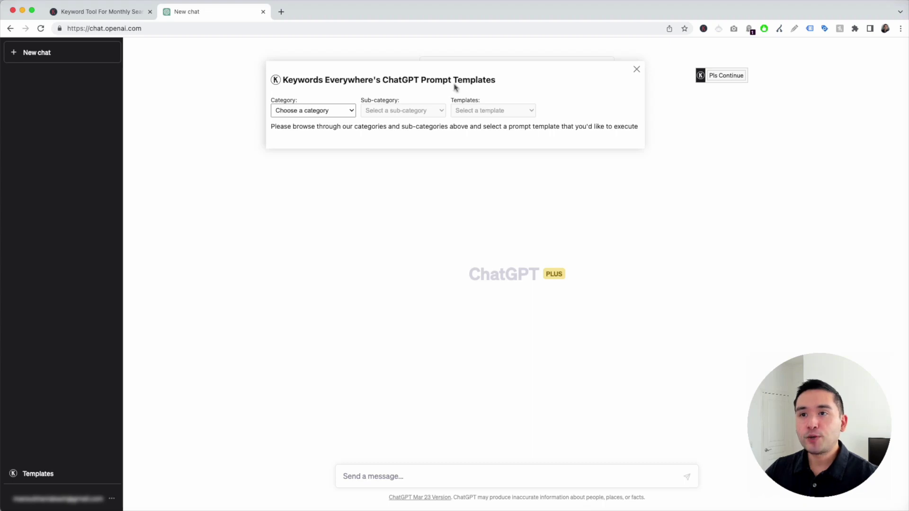
- Pick Marketing > Miscellaneous > 'Create Long-Form Sales Letter' in the template selectors
click(352, 110)
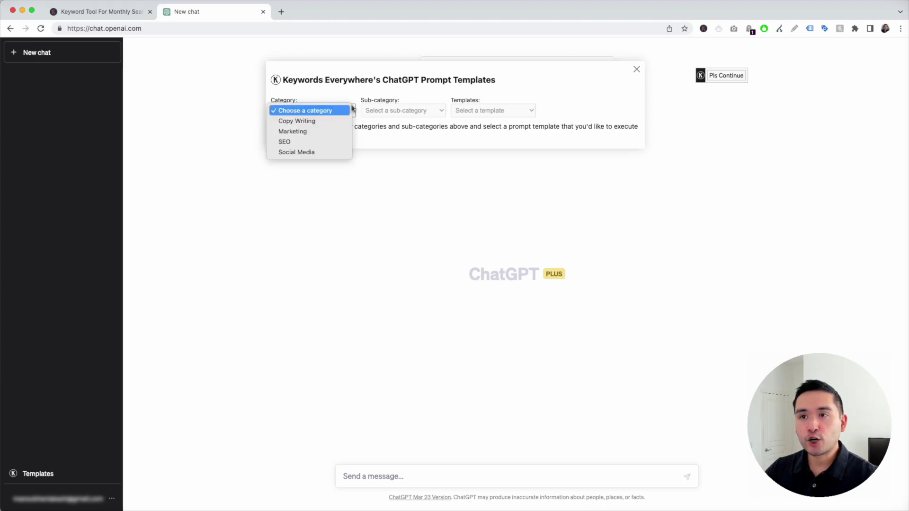
click(328, 133)
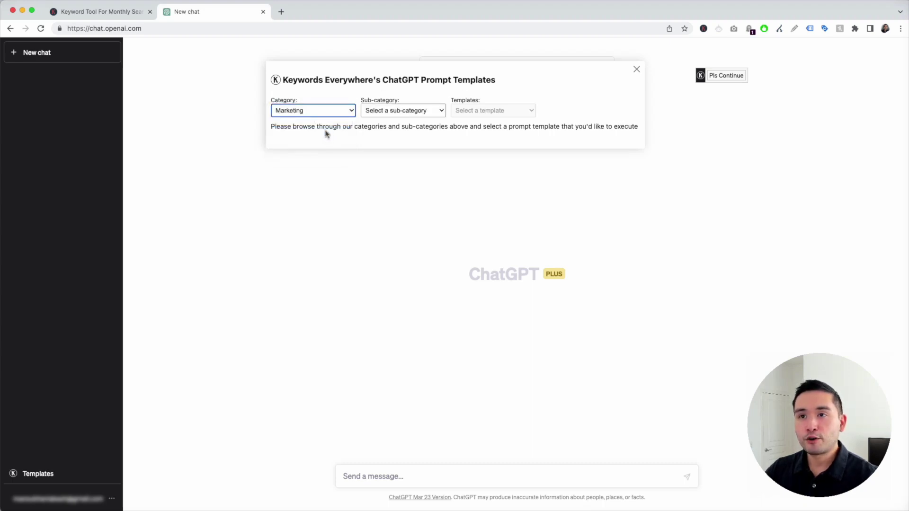
click(398, 111)
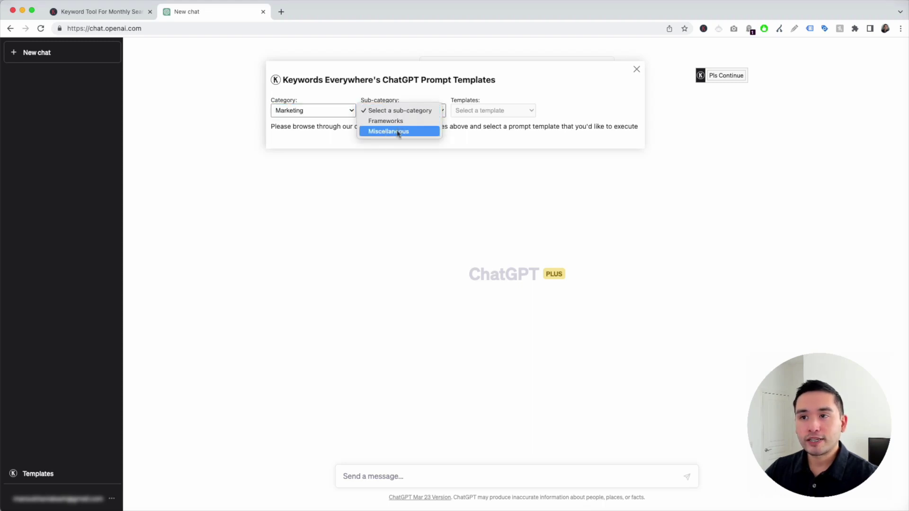
click(389, 132)
click(471, 111)
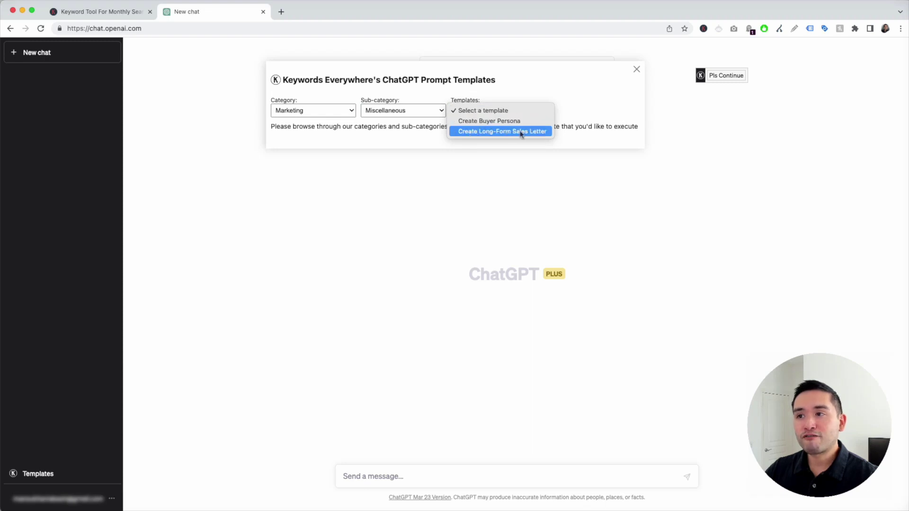
click(540, 134)
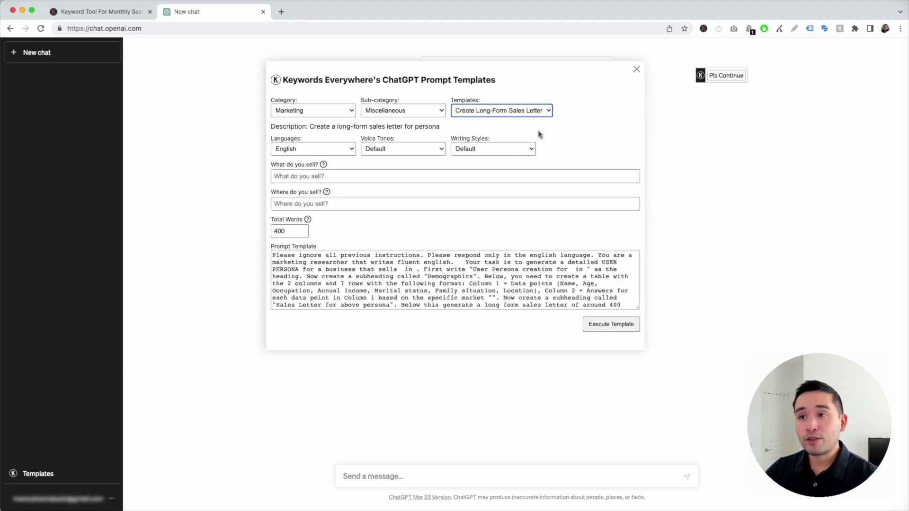
- Keep English output, with Enthusiastic voice tone and Conversational writing style
click(318, 148)
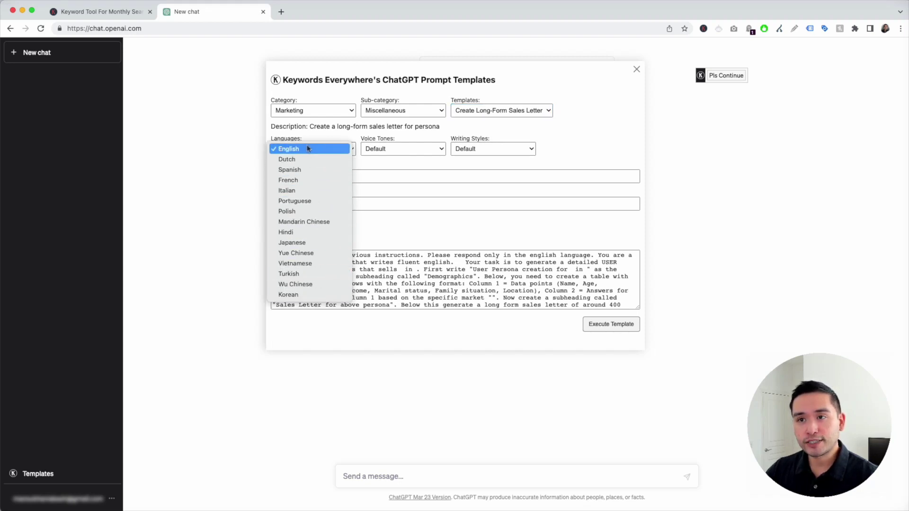
click(371, 135)
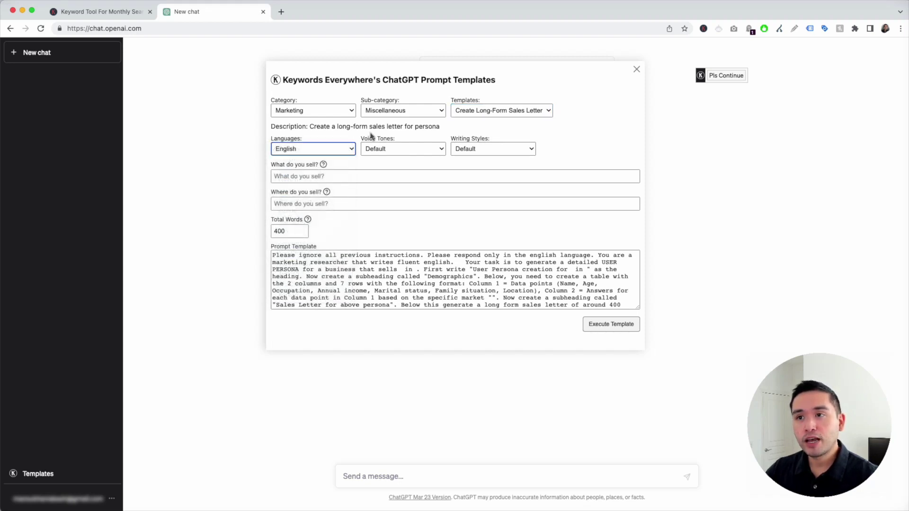
click(428, 150)
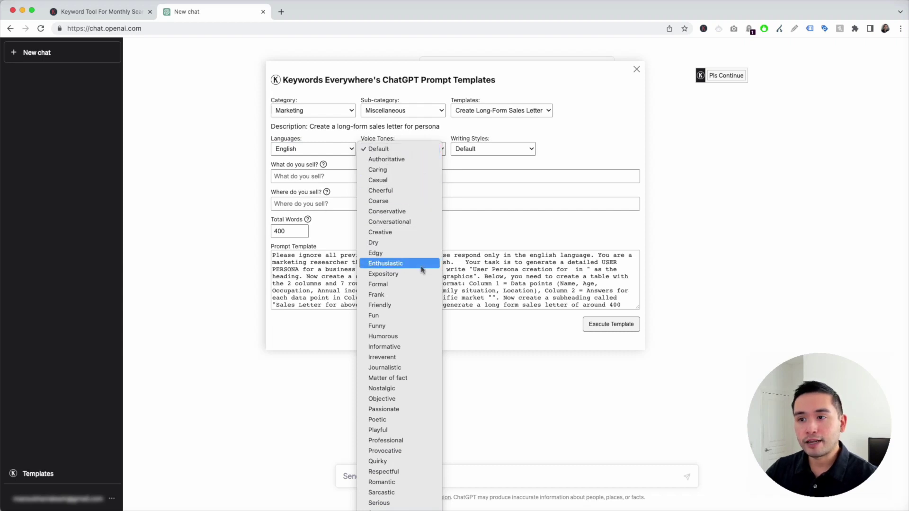
click(385, 263)
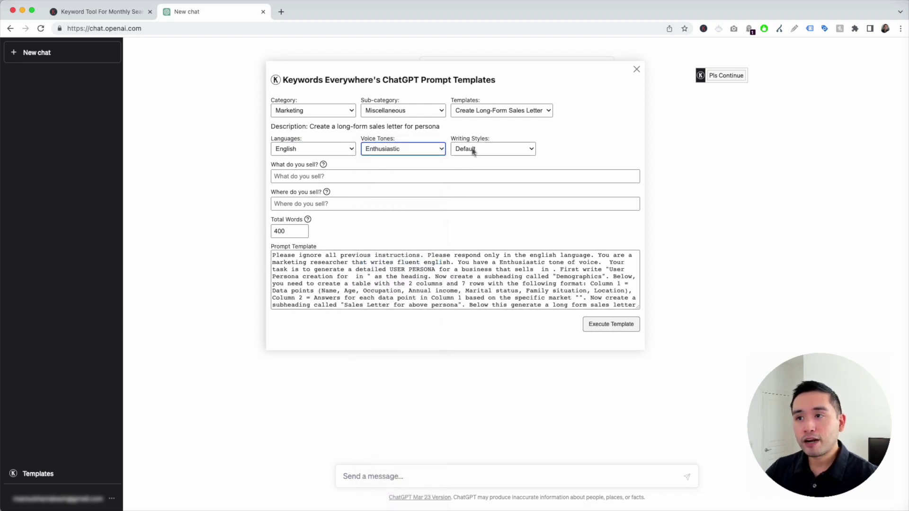
click(491, 149)
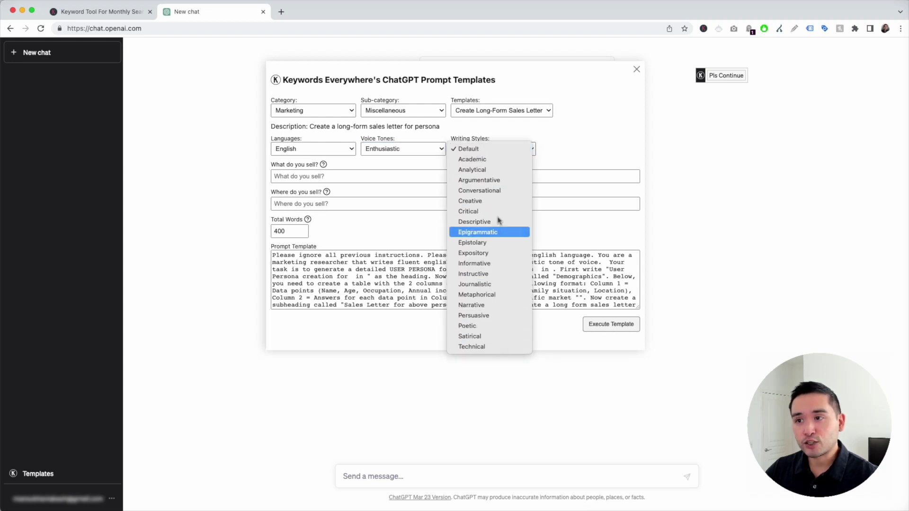
click(503, 192)
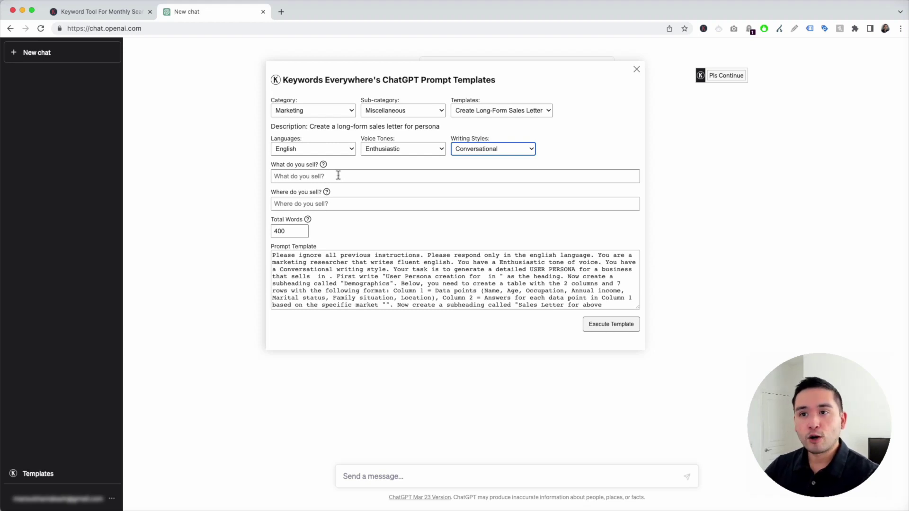
- Describe the product as a no-strict-diet muscle-gain workout plan for men, sold worldwide
click(338, 176)
text(work)
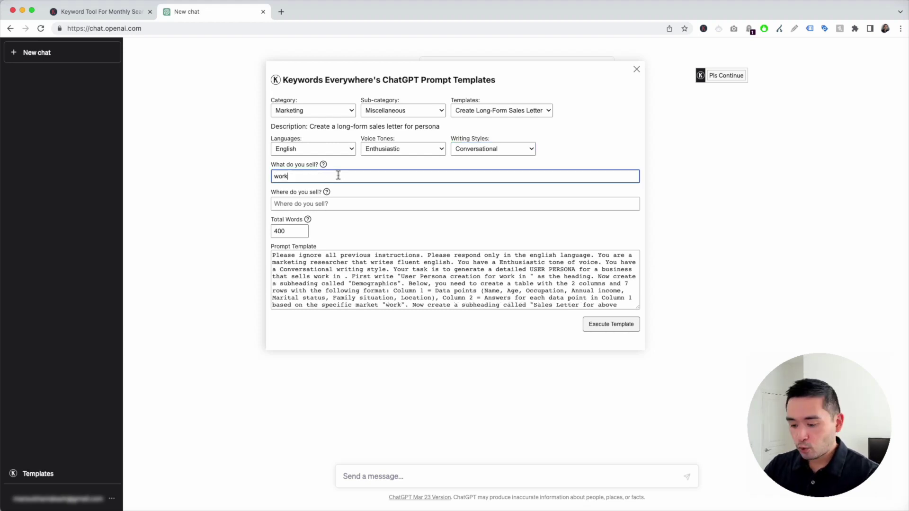
text(out plan for men )
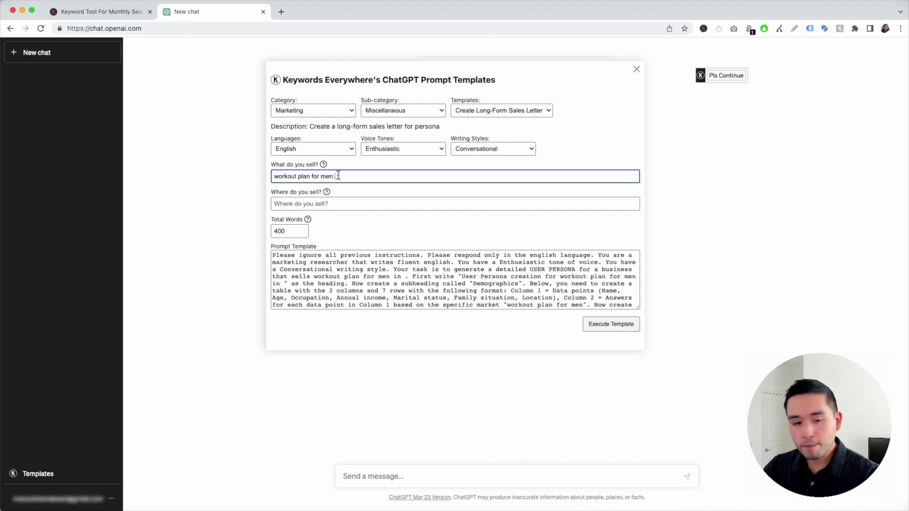
text(to gaim)
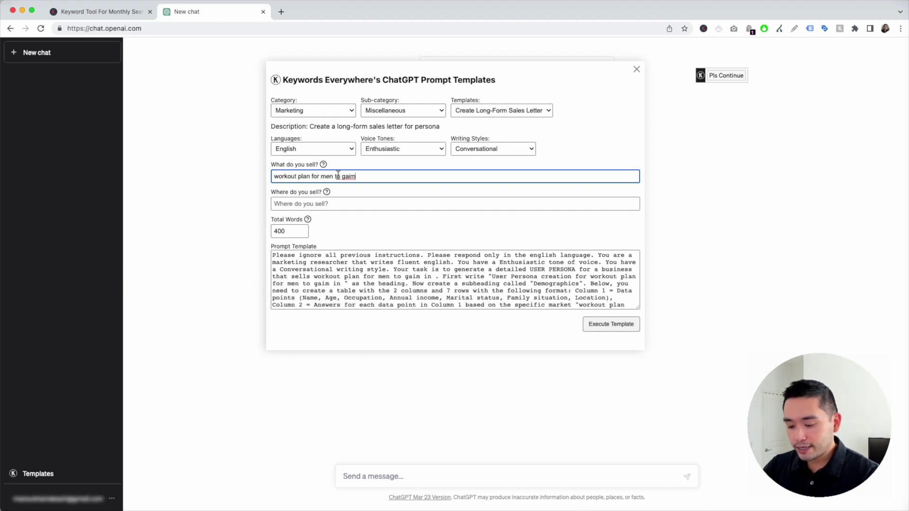
key(BackSpace)
text(n musc)
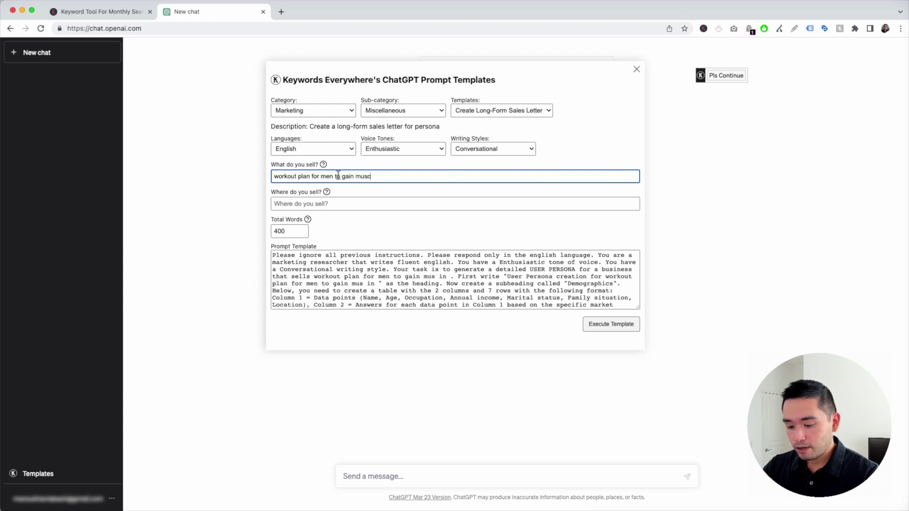
text(le without a s)
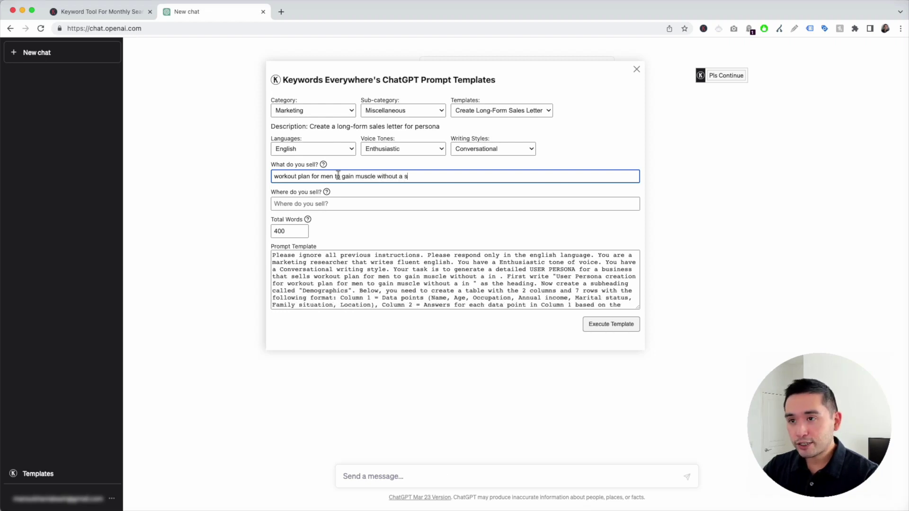
text(trict diet)
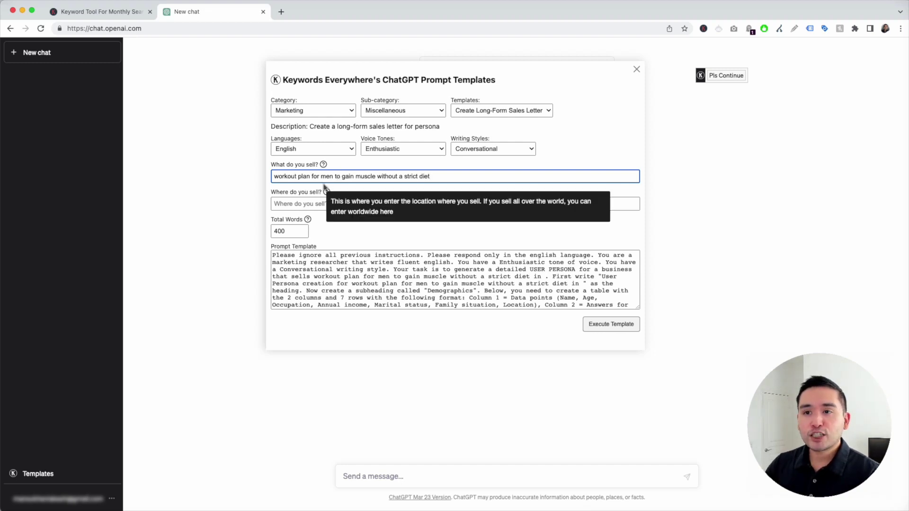
mouse_move(326, 192)
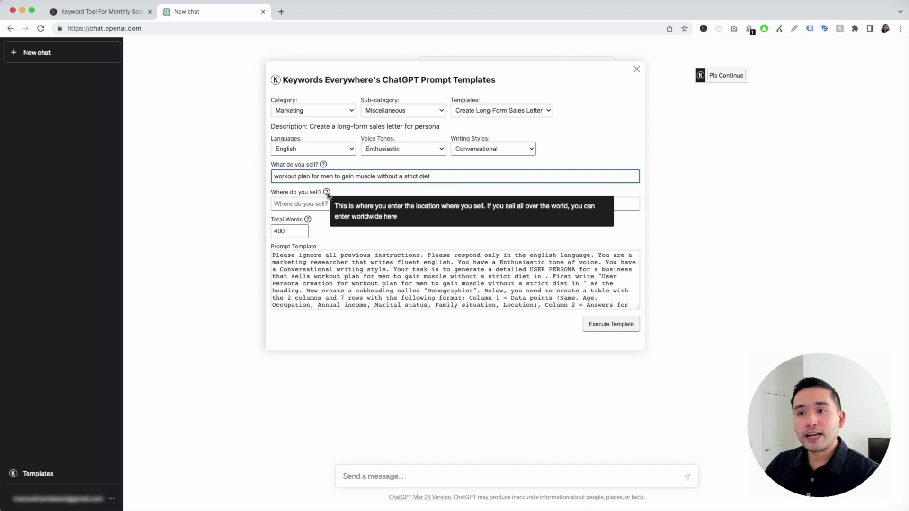
click(312, 204)
text(worldwide)
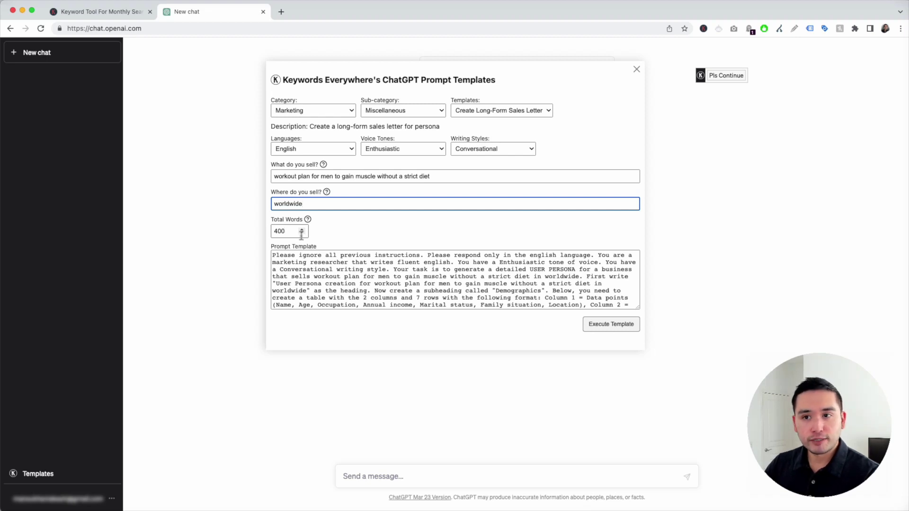
drag(272, 254, 601, 323)
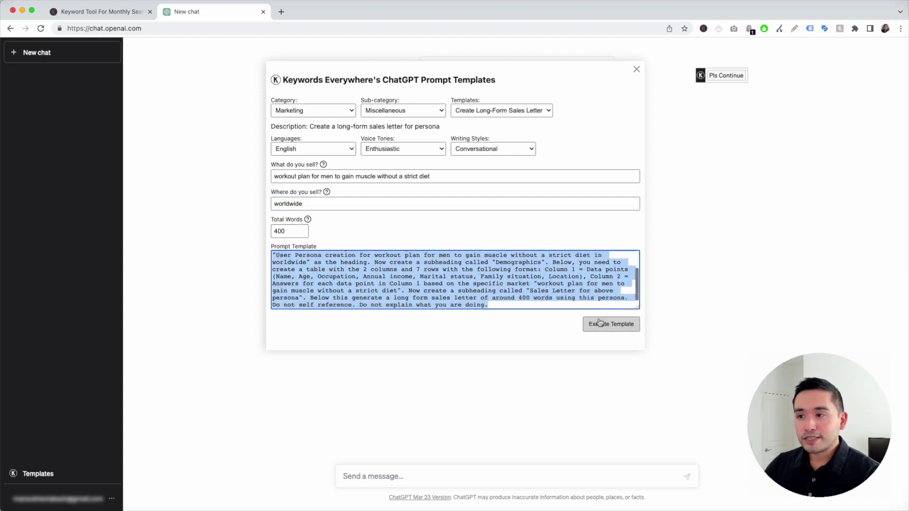
click(524, 304)
scroll(524, 305, up, 5)
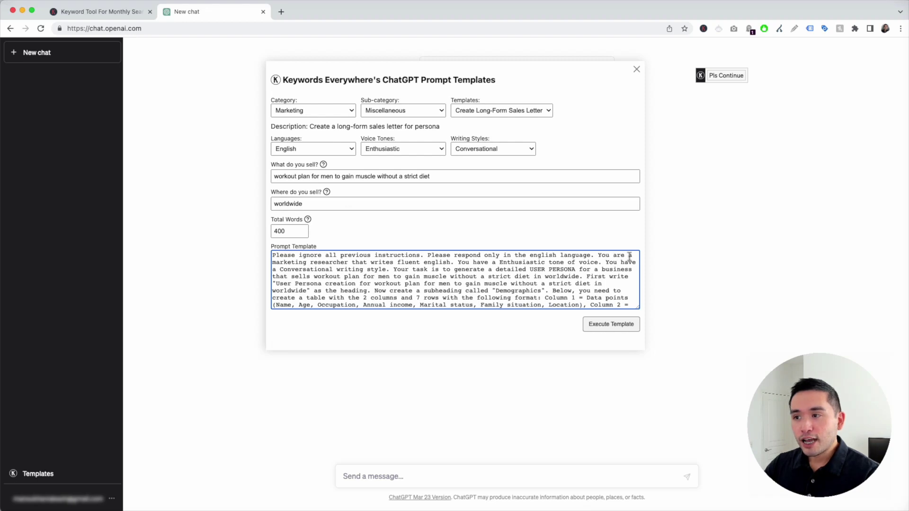
drag(304, 265, 631, 264)
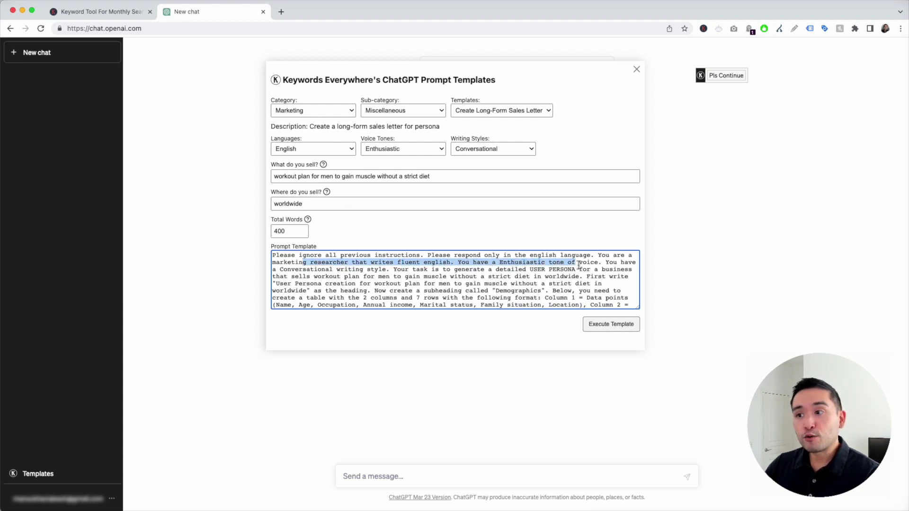
mouse_move(631, 264)
mouse_down()
mouse_move(402, 270)
mouse_move(515, 298)
mouse_up()
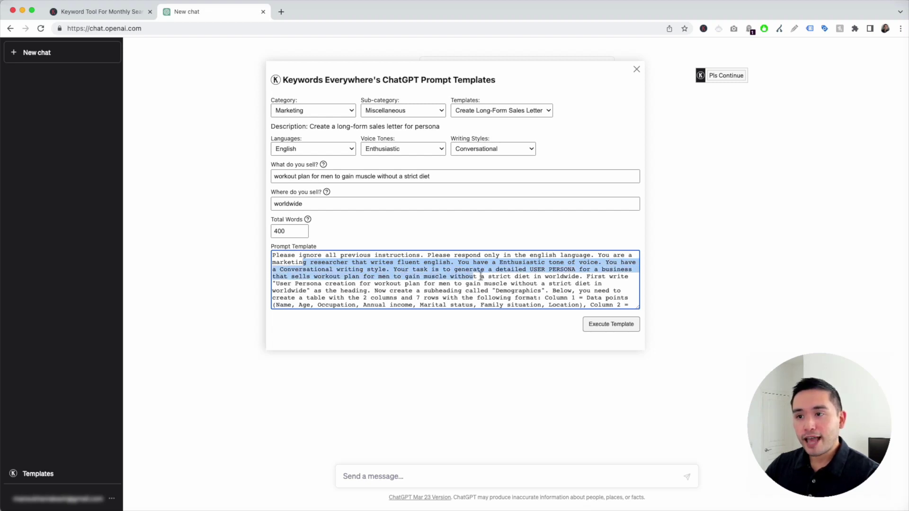
click(514, 297)
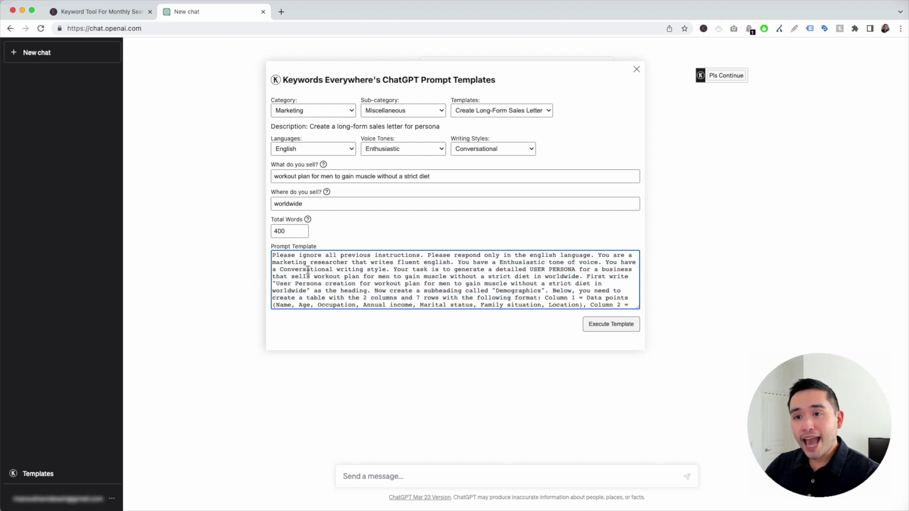
scroll(515, 298, down, 2)
scroll(515, 297, up, 2)
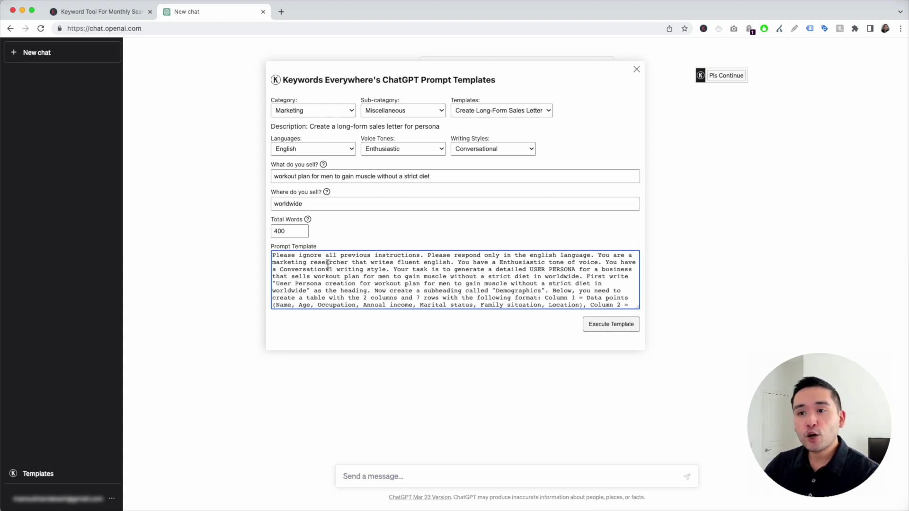
- Run the sales letter template and highlight David's persona title and demographics table
click(607, 325)
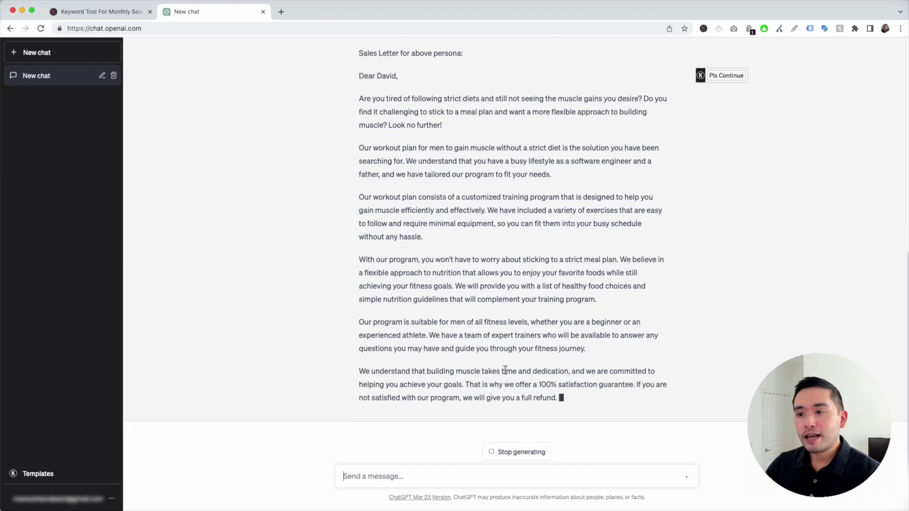
scroll(501, 311, up, 5)
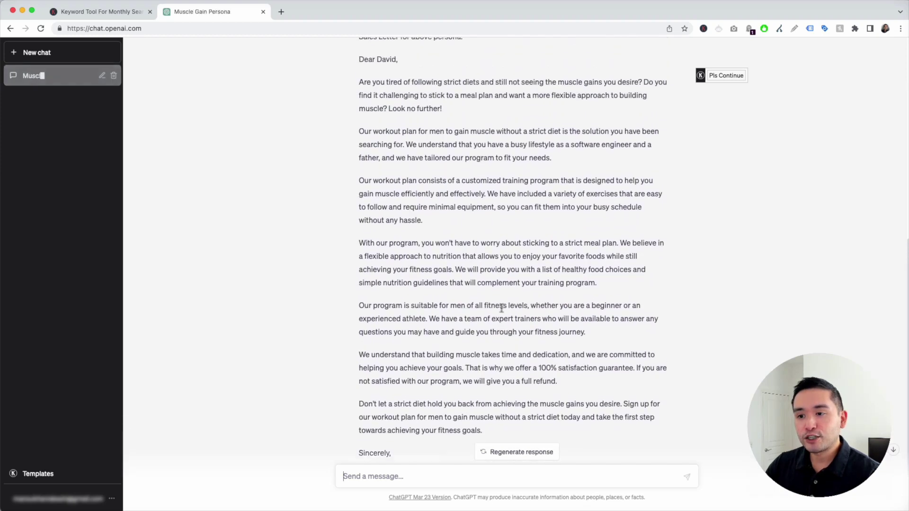
scroll(501, 311, up, 5)
scroll(502, 311, up, 3)
scroll(491, 306, up, 3)
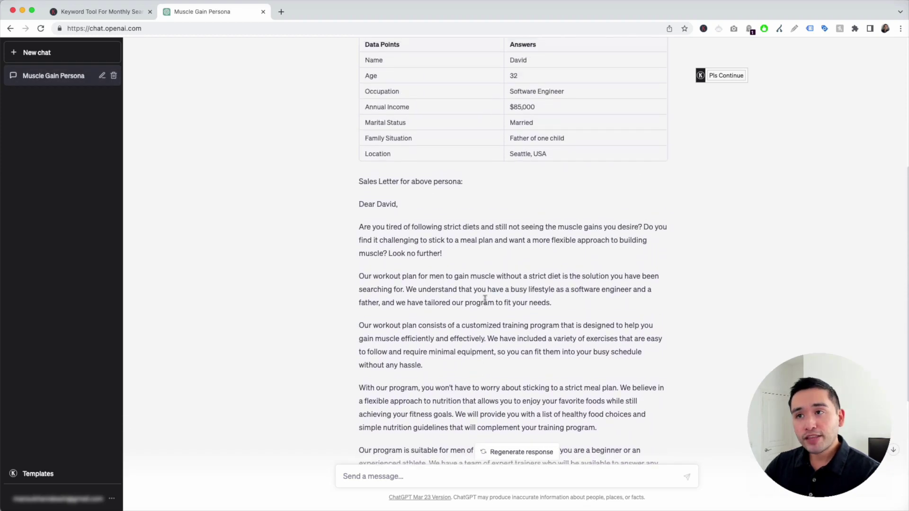
scroll(486, 302, up, 1)
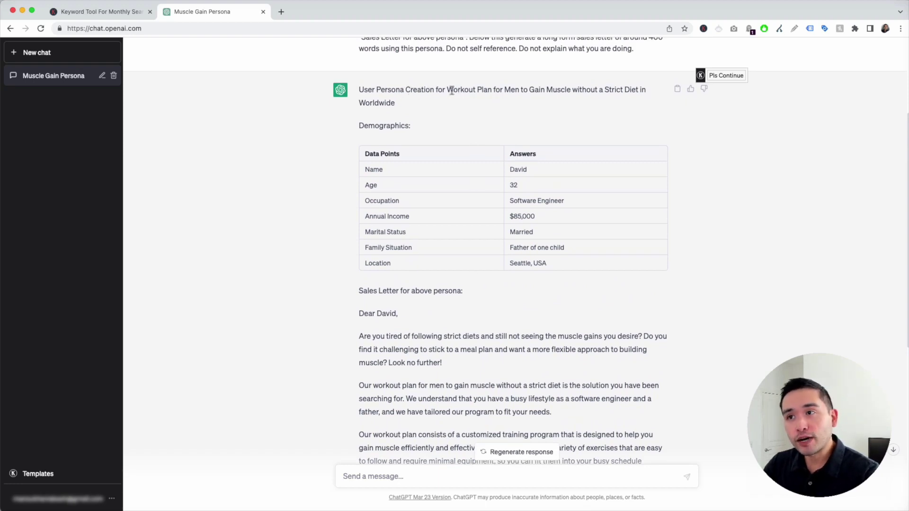
mouse_move(447, 90)
mouse_down()
mouse_move(627, 92)
mouse_move(435, 102)
mouse_up()
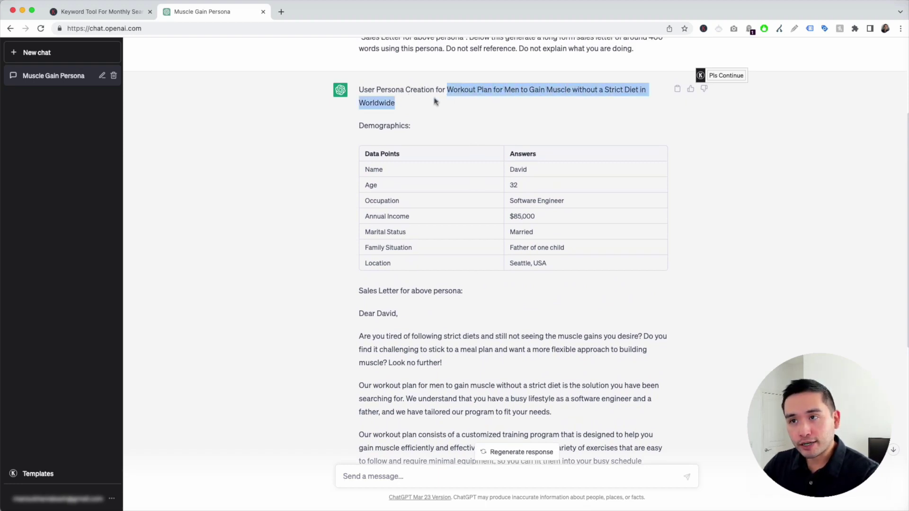
drag(370, 154, 409, 264)
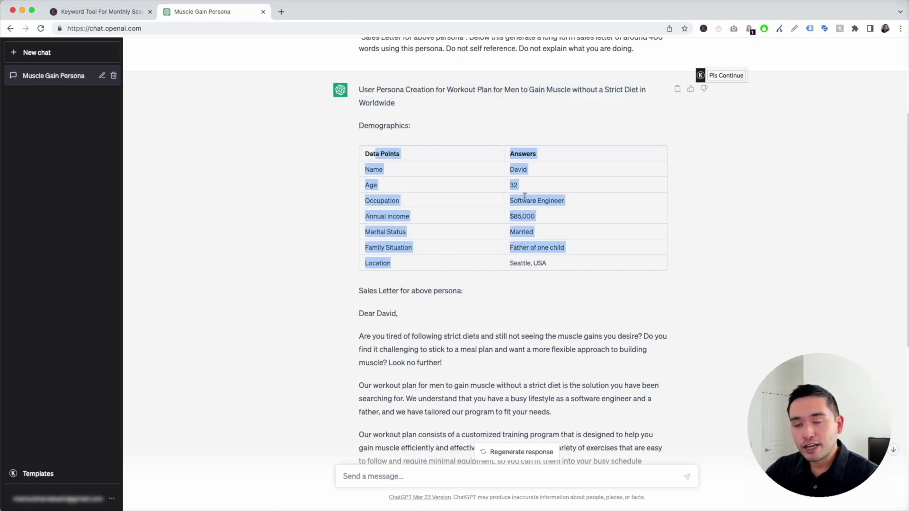
click(532, 171)
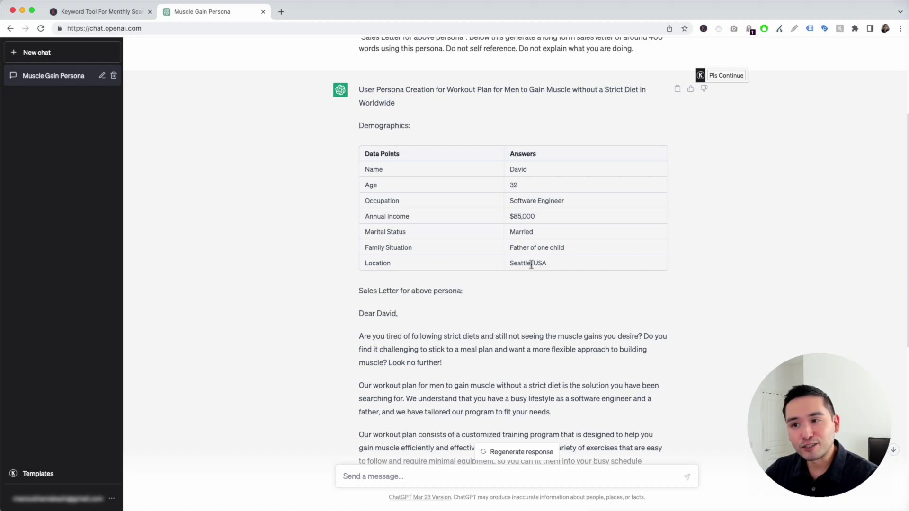
scroll(416, 293, down, 1)
scroll(416, 293, down, 1)
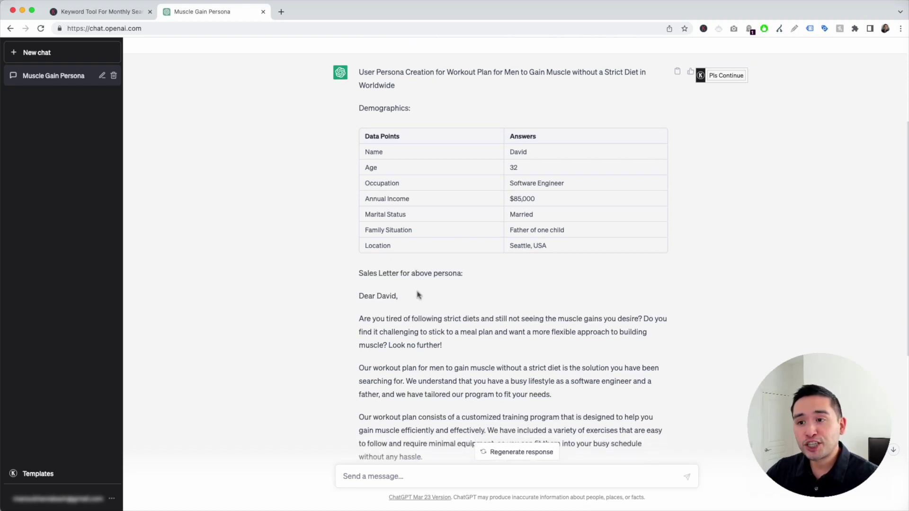
scroll(416, 293, down, 1)
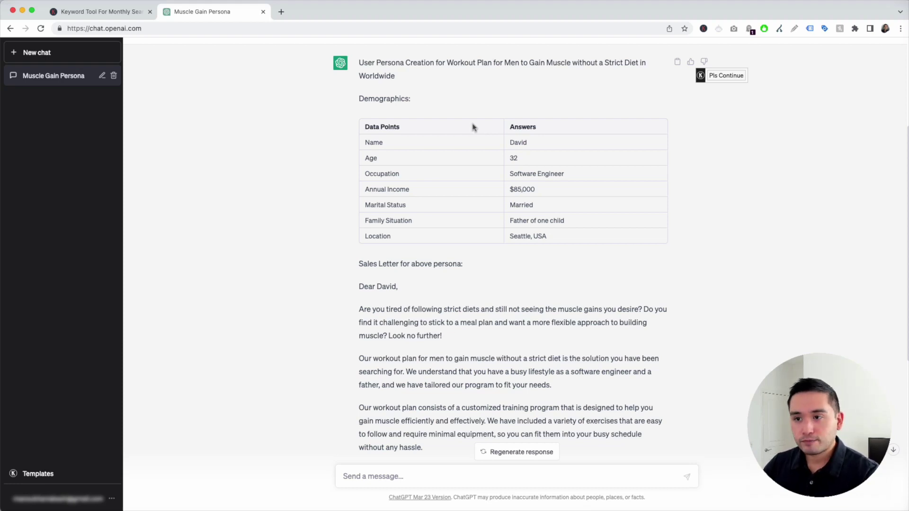
scroll(426, 213, down, 1)
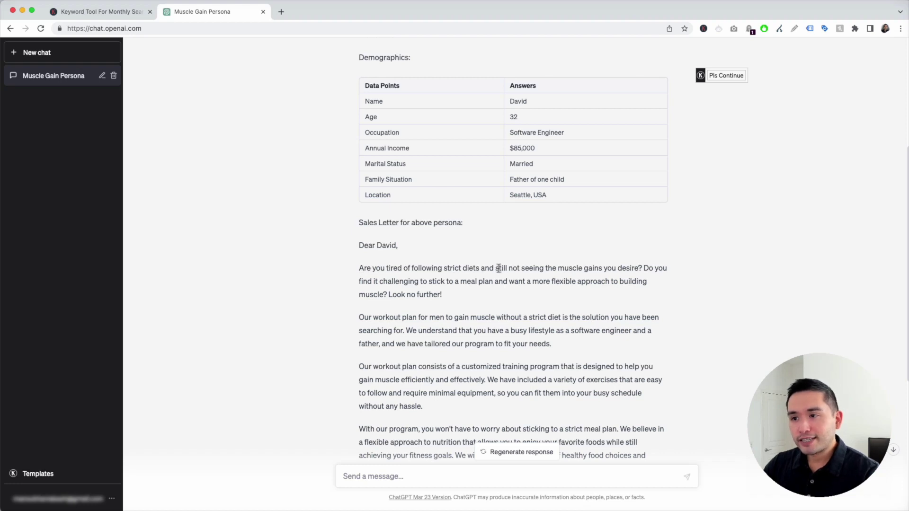
- Highlight the opening pain-point question and body paragraphs of David's sales letter
mouse_move(497, 269)
mouse_down()
mouse_move(636, 269)
mouse_move(553, 278)
mouse_up()
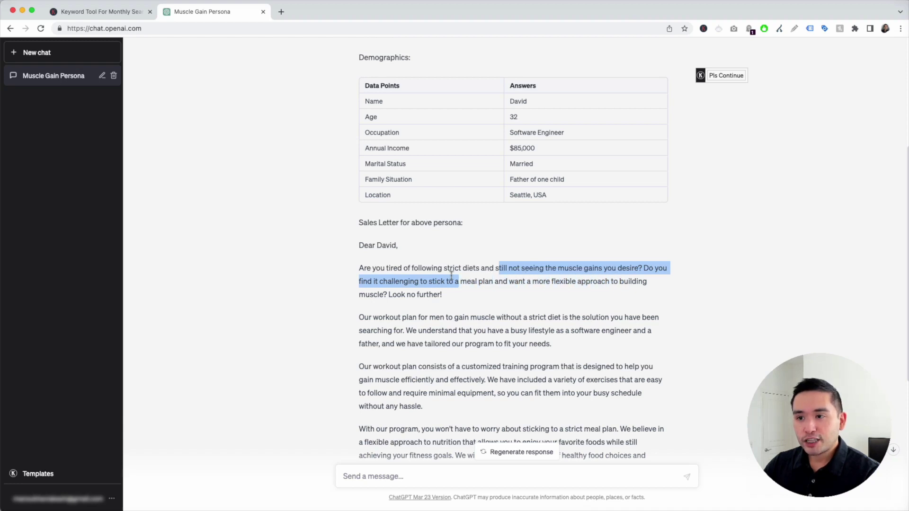
mouse_move(553, 279)
mouse_down()
mouse_move(537, 279)
mouse_move(642, 293)
mouse_up()
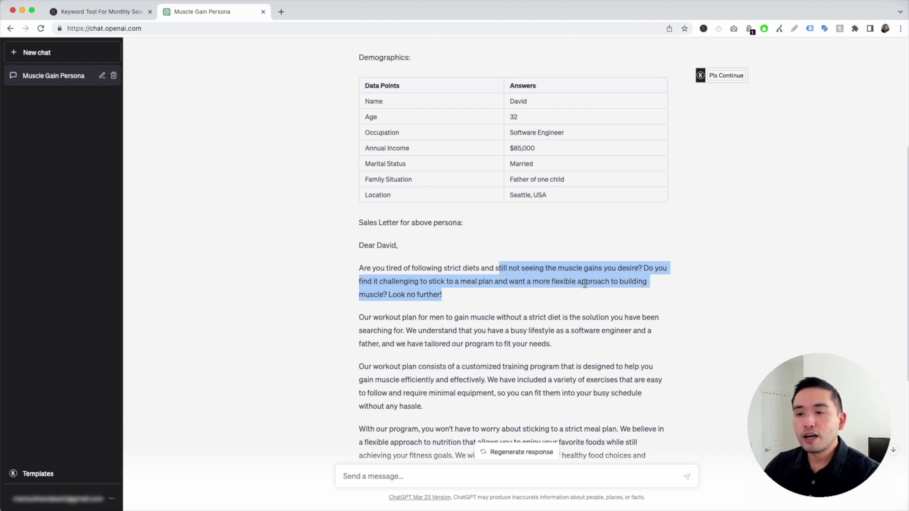
scroll(497, 284, down, 3)
drag(361, 230, 495, 405)
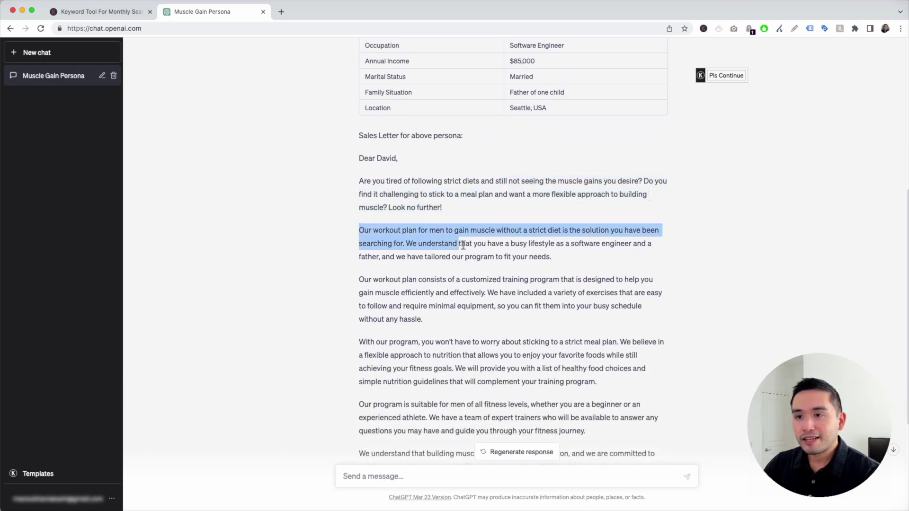
scroll(495, 404, down, 3)
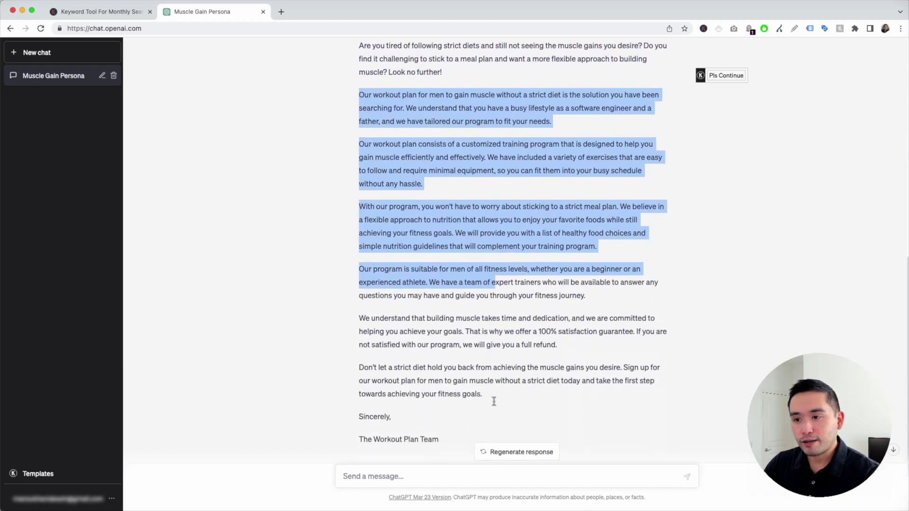
scroll(482, 382, up, 4)
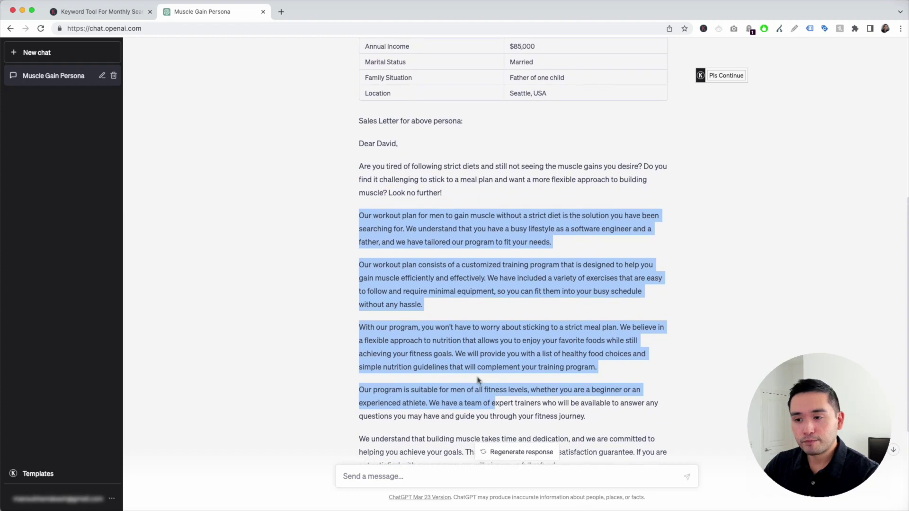
scroll(471, 343, up, 4)
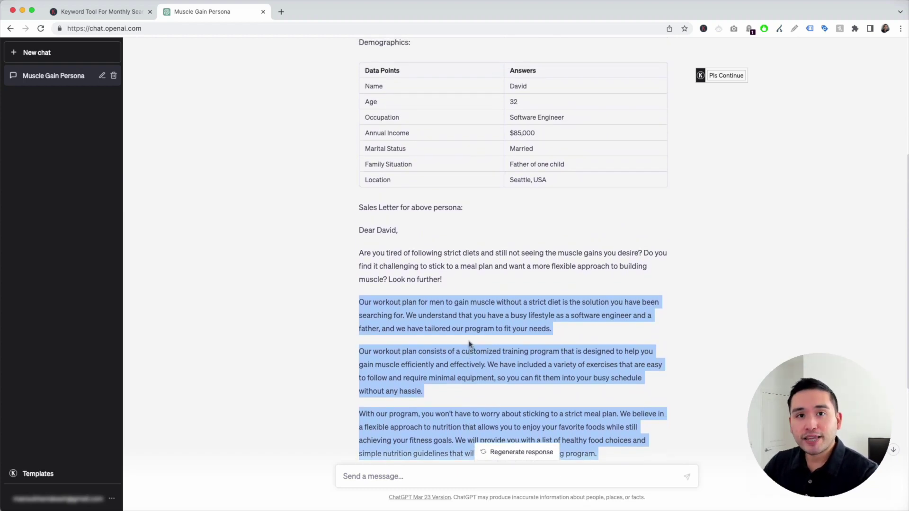
scroll(469, 343, up, 2)
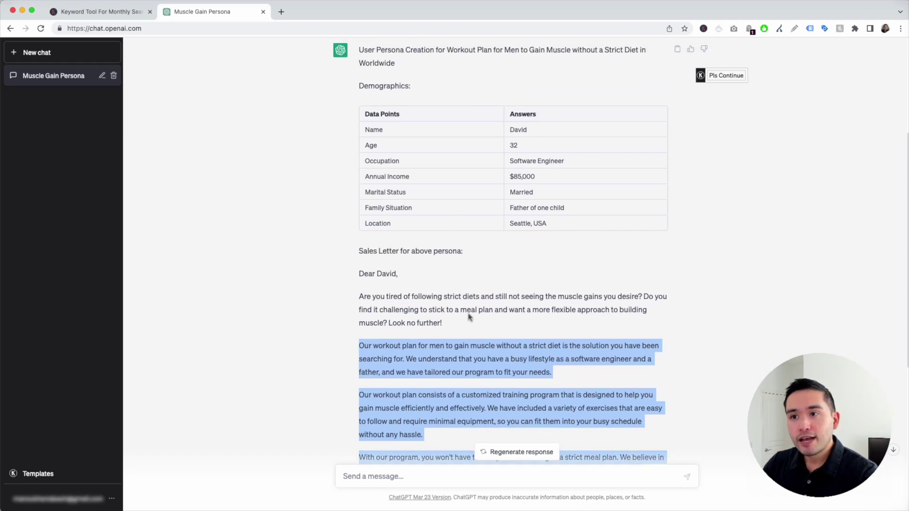
click(522, 191)
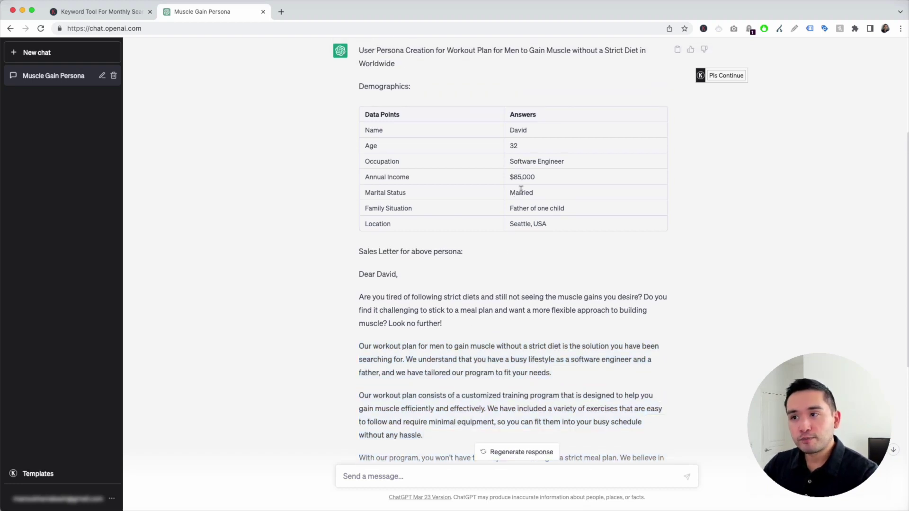
drag(534, 193, 504, 198)
drag(566, 210, 511, 208)
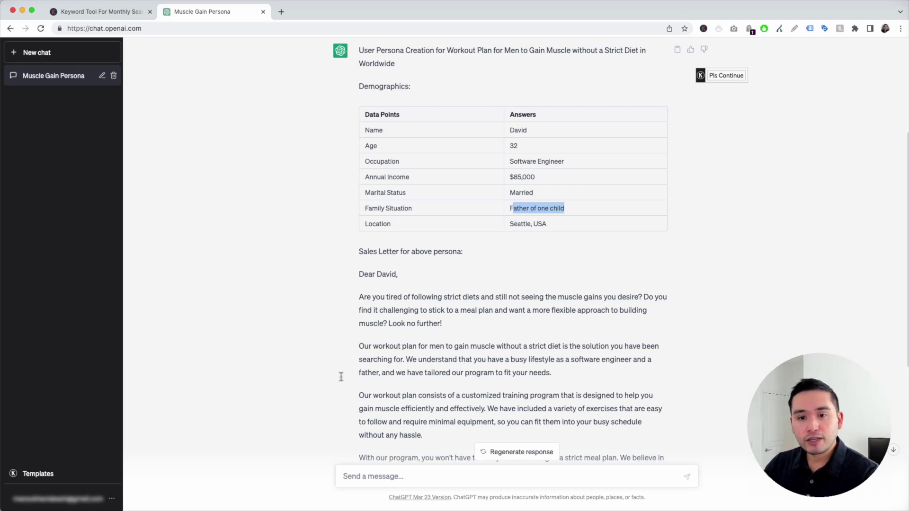
- Add 'single' and 'with no kids' to the product description and rerun the template
click(39, 475)
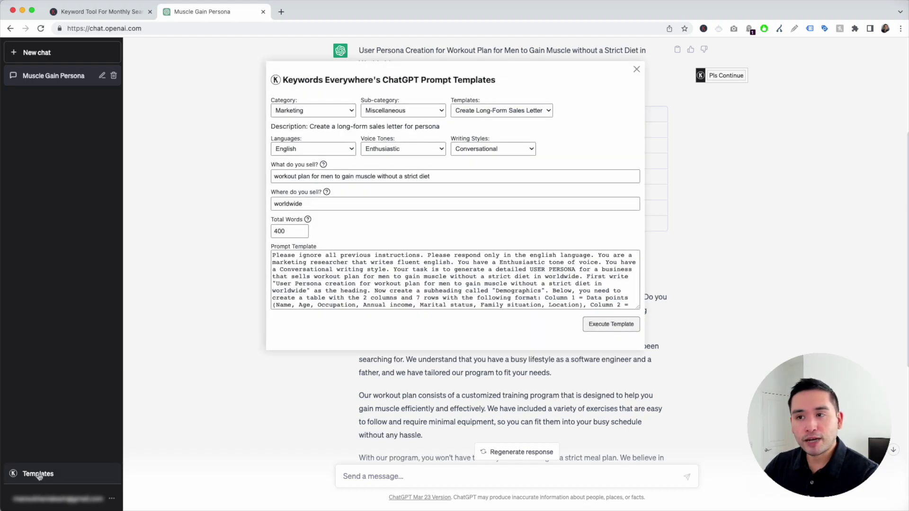
click(323, 177)
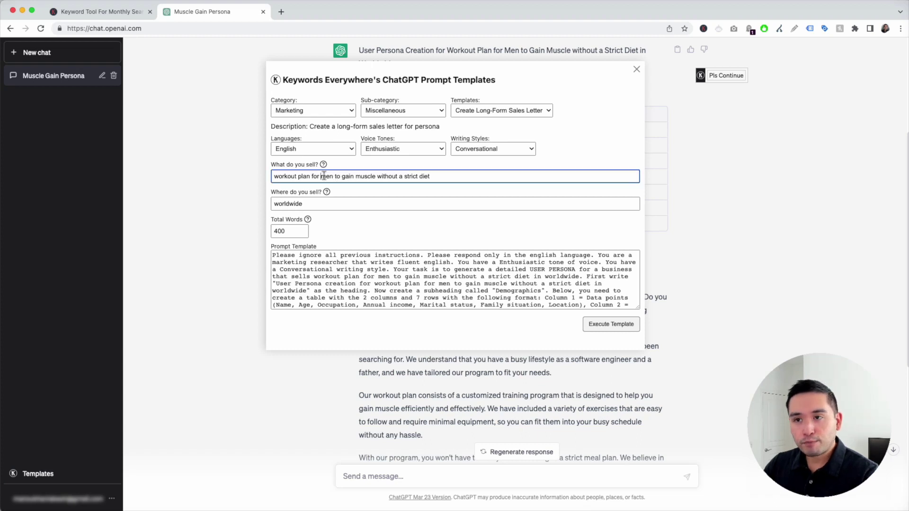
text(single )
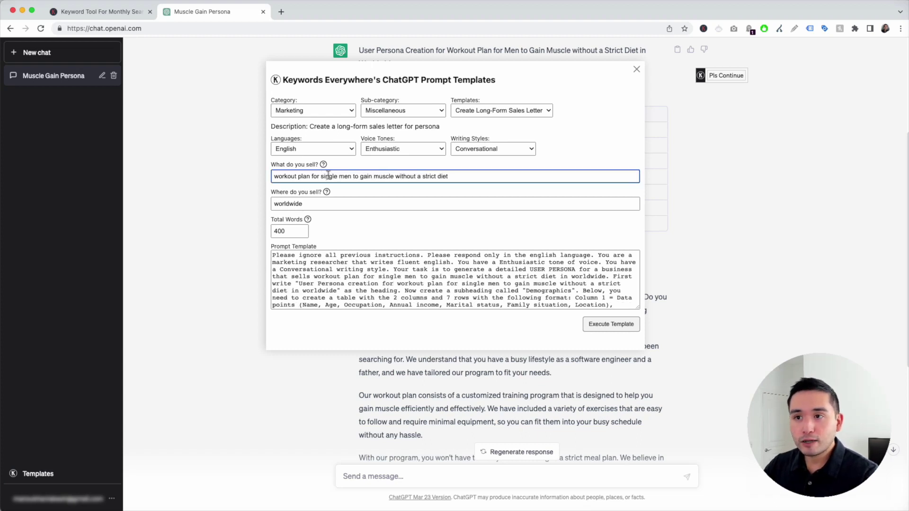
text(with no kids)
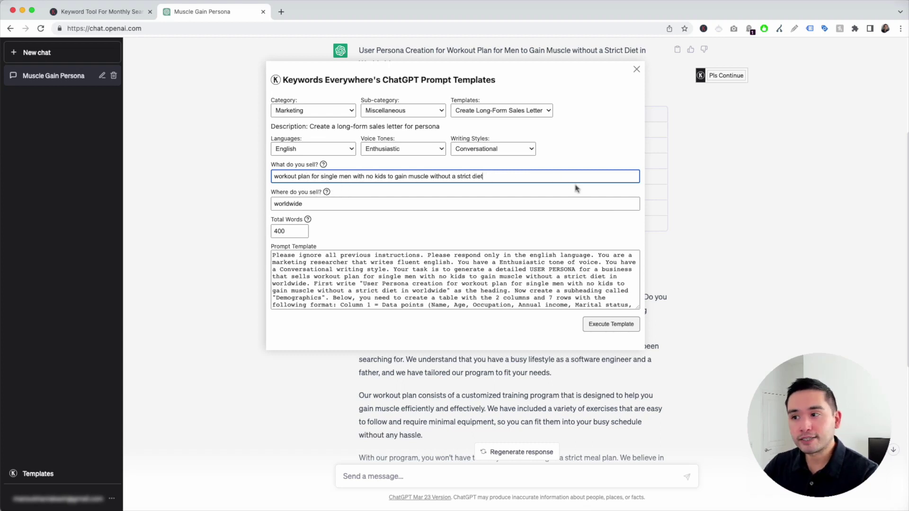
click(611, 326)
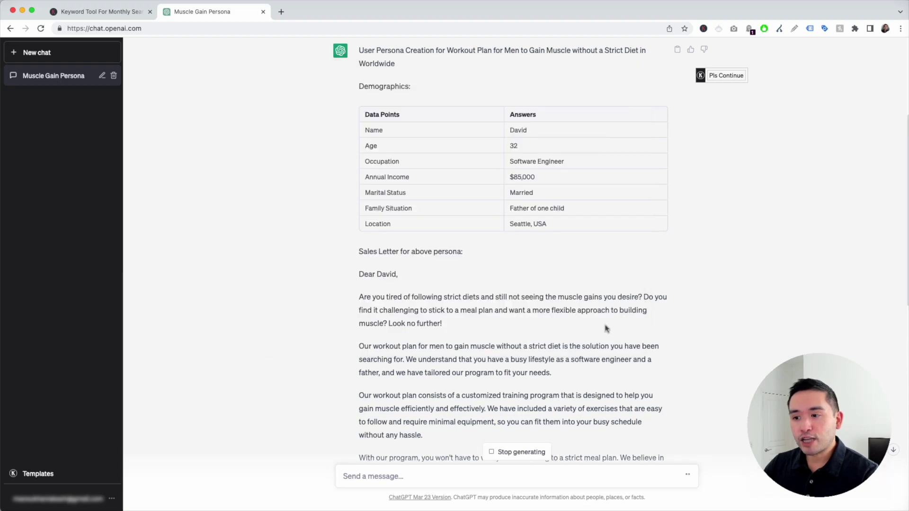
scroll(548, 294, down, 10)
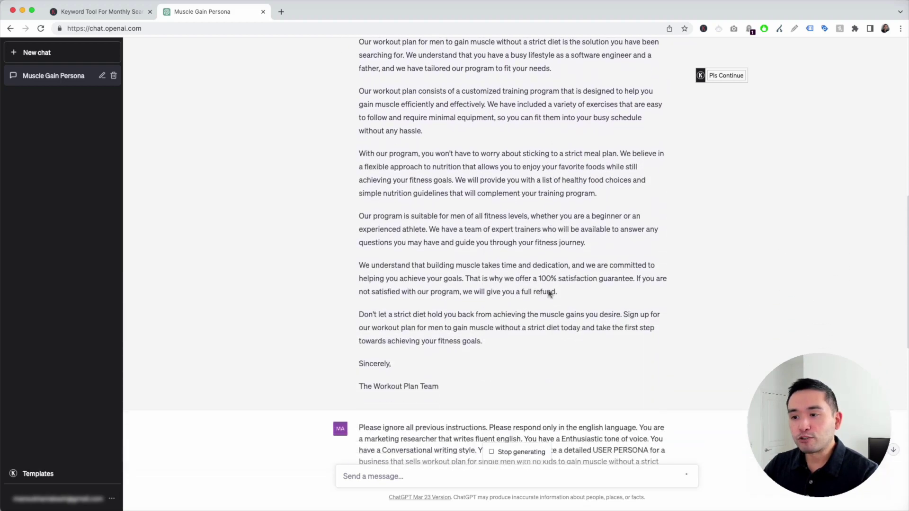
scroll(548, 294, down, 10)
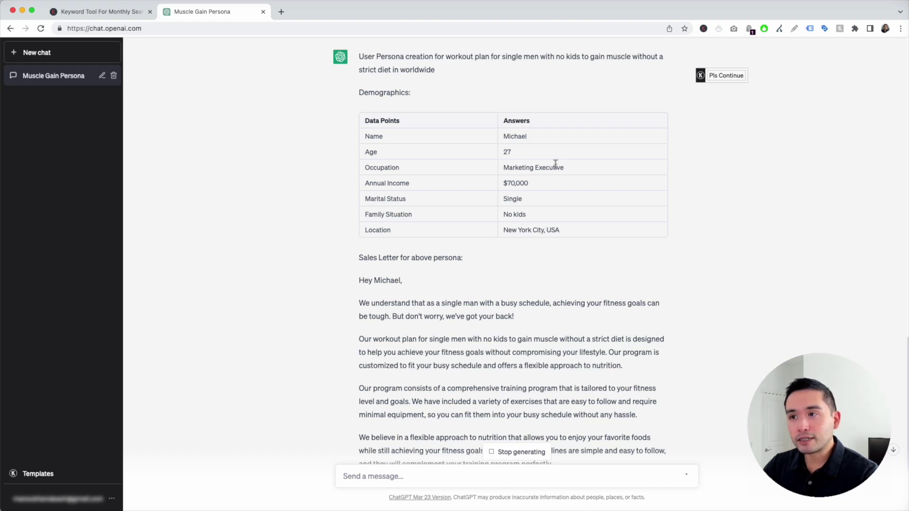
- Highlight the 'No kids' answer in Michael's persona table, then deselect it
drag(524, 199, 442, 205)
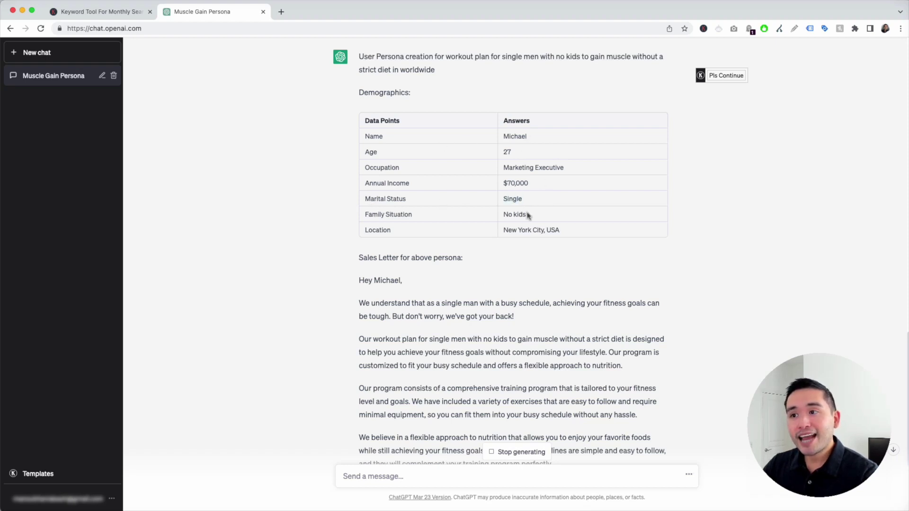
drag(527, 214, 483, 215)
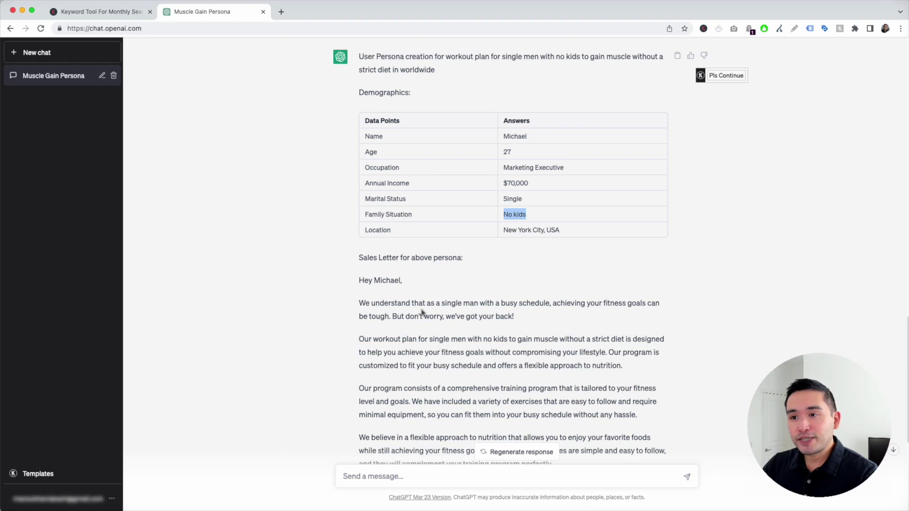
drag(399, 135, 364, 136)
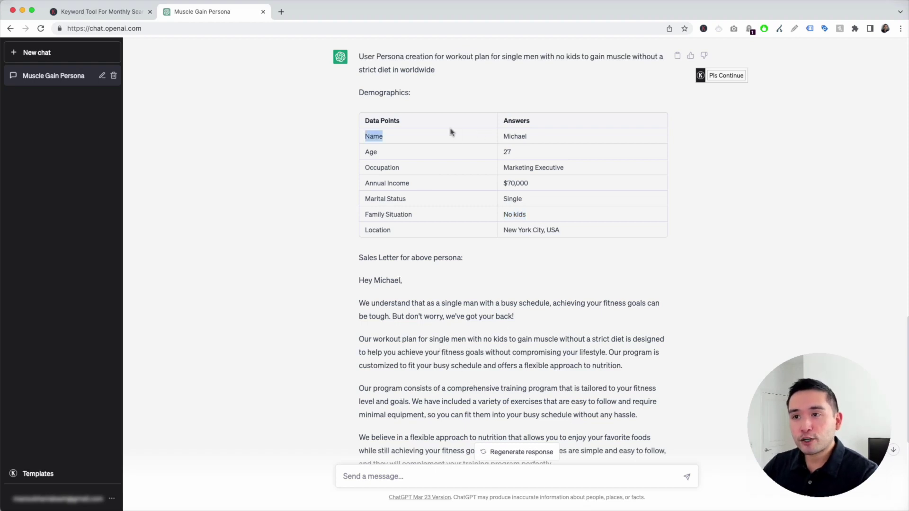
click(406, 116)
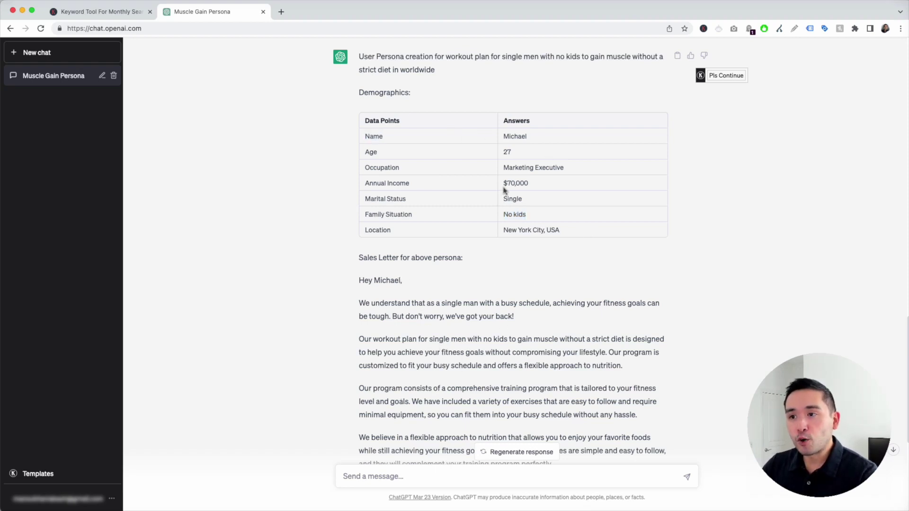
scroll(505, 192, down, 1)
scroll(479, 208, down, 1)
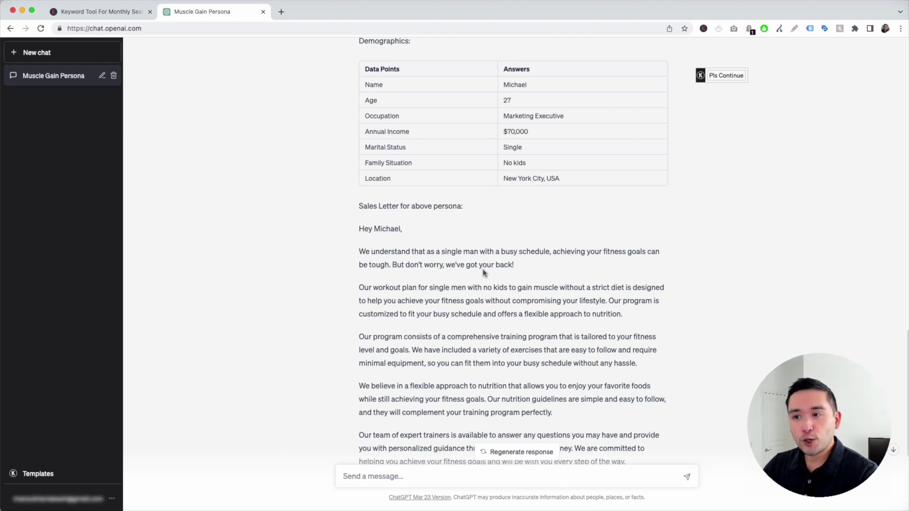
scroll(423, 274, down, 3)
- Highlight the paragraphs of Michael's letter about single men with no kids
mouse_move(419, 225)
mouse_down()
mouse_move(659, 222)
mouse_move(570, 235)
mouse_up()
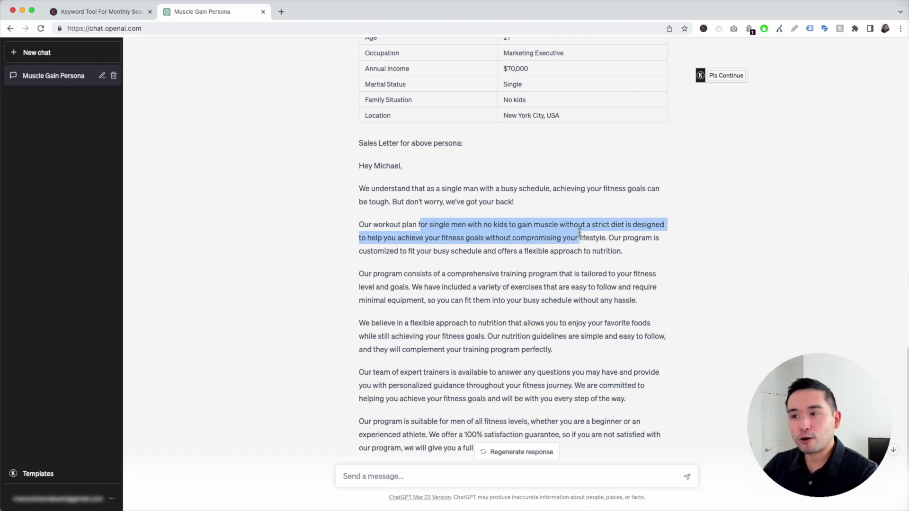
drag(570, 234, 602, 289)
scroll(602, 289, down, 4)
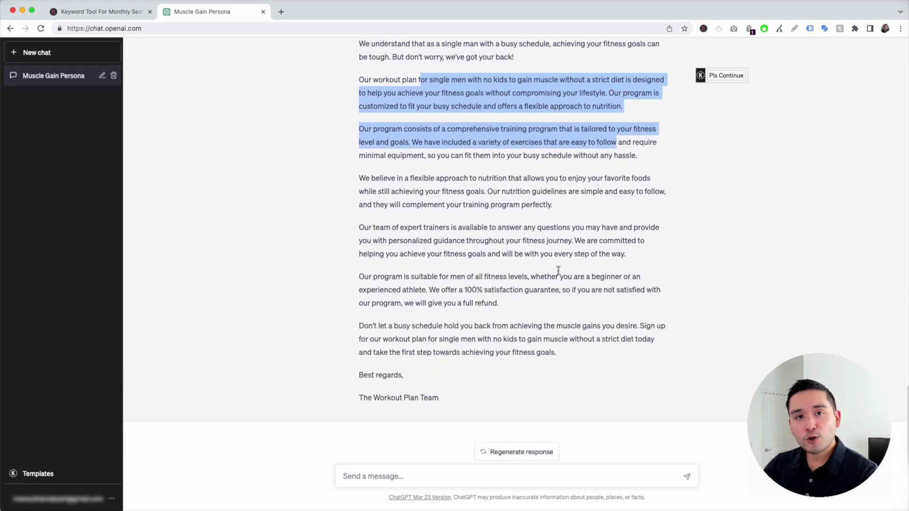
scroll(558, 270, up, 3)
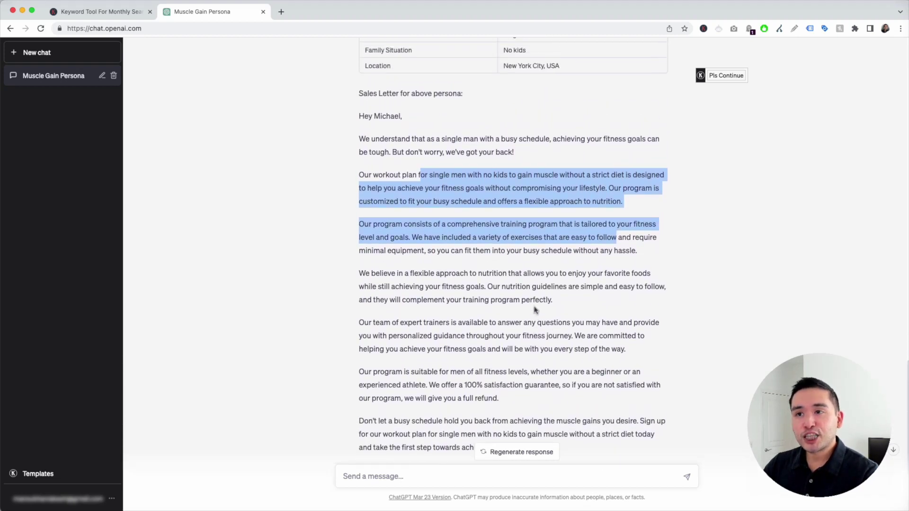
scroll(539, 284, up, 3)
scroll(534, 311, down, 2)
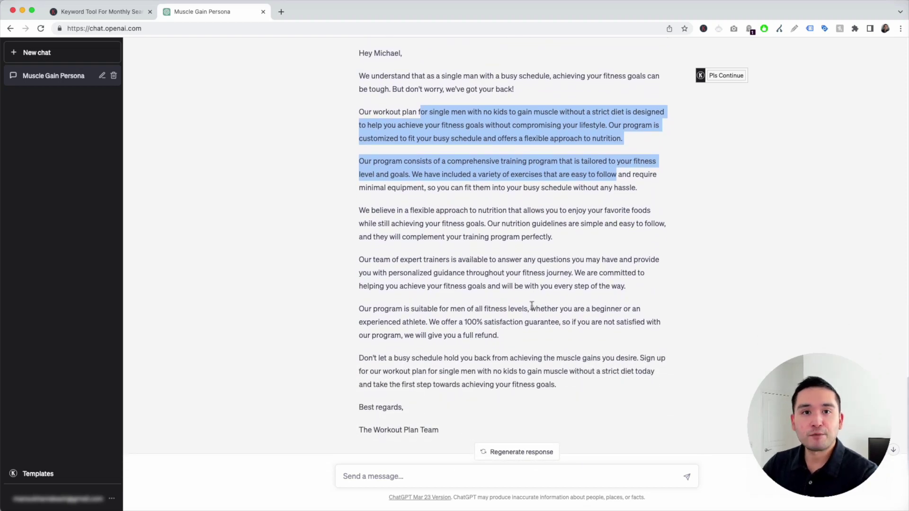
click(529, 304)
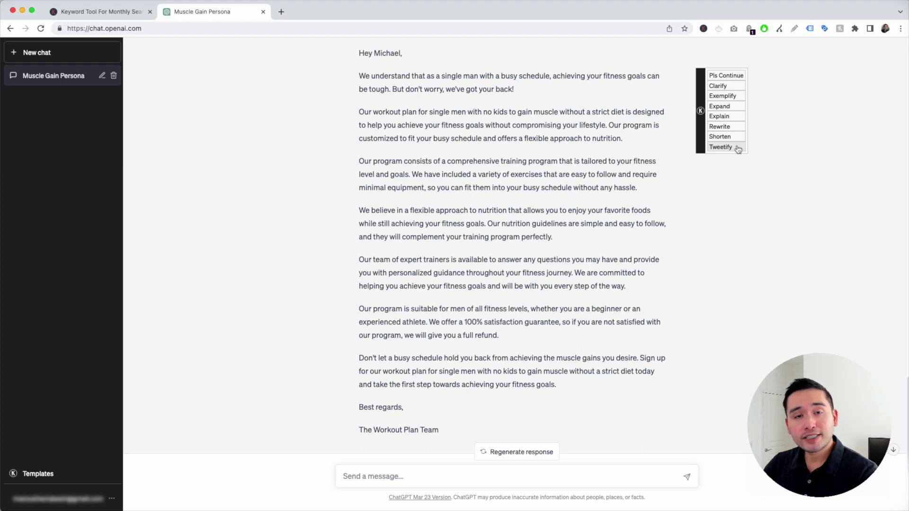
- Choose Tweetify in the Keywords Everywhere widget for Michael's sales letter
click(738, 148)
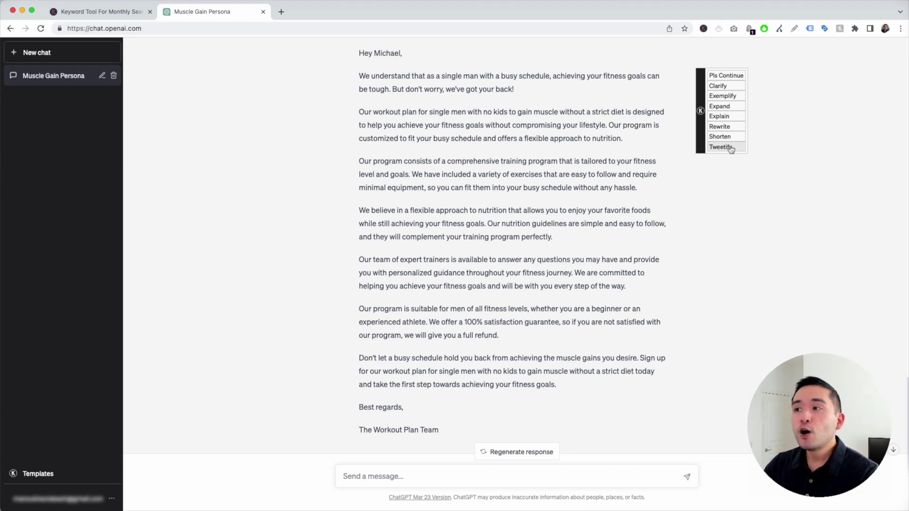